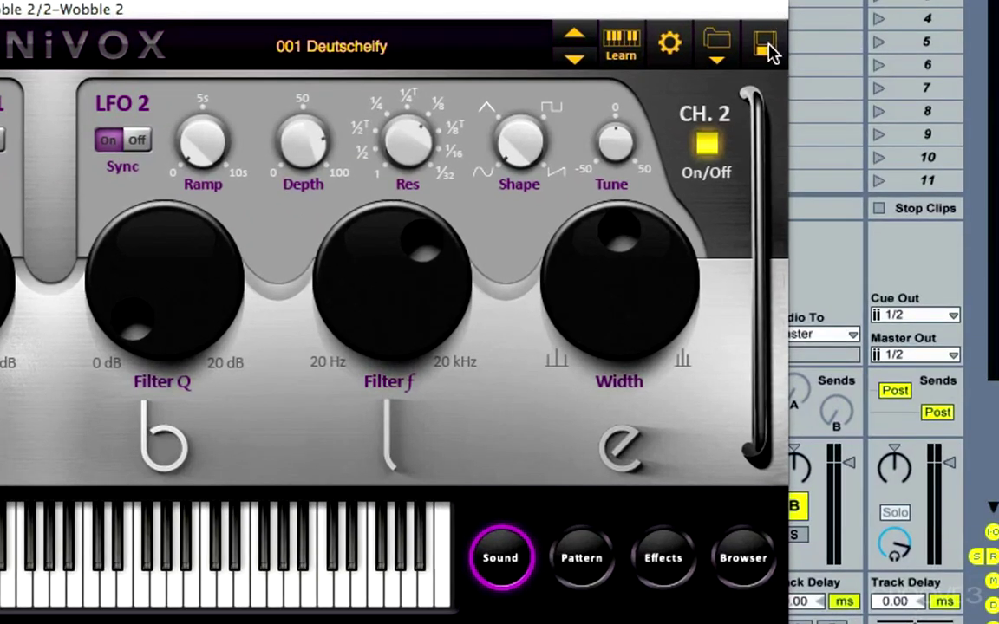
Step: Show the save options for the loaded 001 Deutscheify preset from the header's disk icon
{"action": "left_click", "coordinate": [768, 44]}
{"action": "left_click", "coordinate": [720, 42]}
{"action": "left_click", "coordinate": [718, 42]}
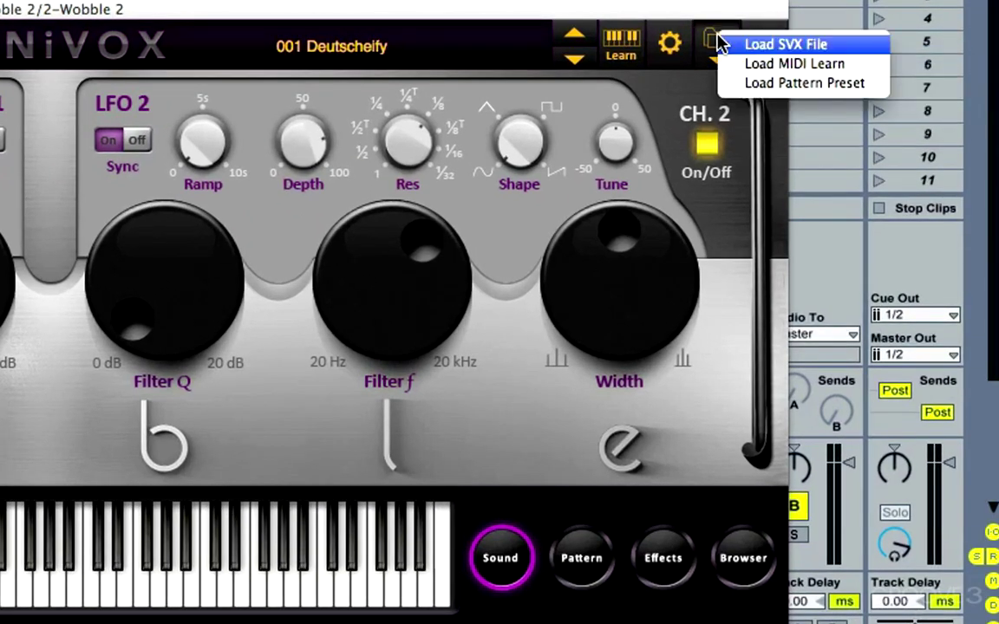
{"action": "left_click", "coordinate": [722, 39]}
{"action": "left_click", "coordinate": [765, 48]}
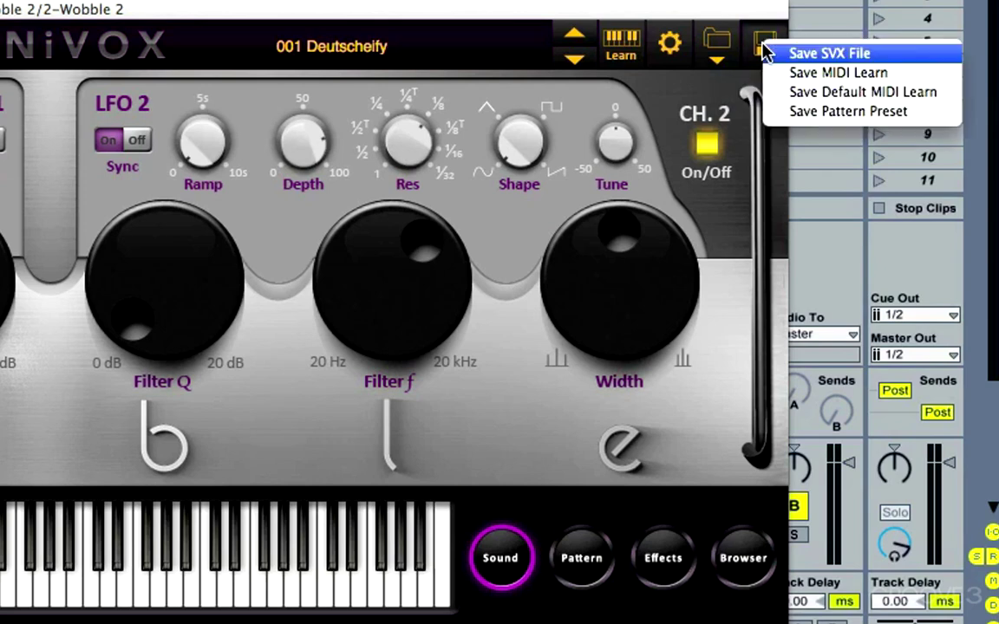
{"action": "left_click", "coordinate": [724, 52]}
{"action": "left_click", "coordinate": [724, 52]}
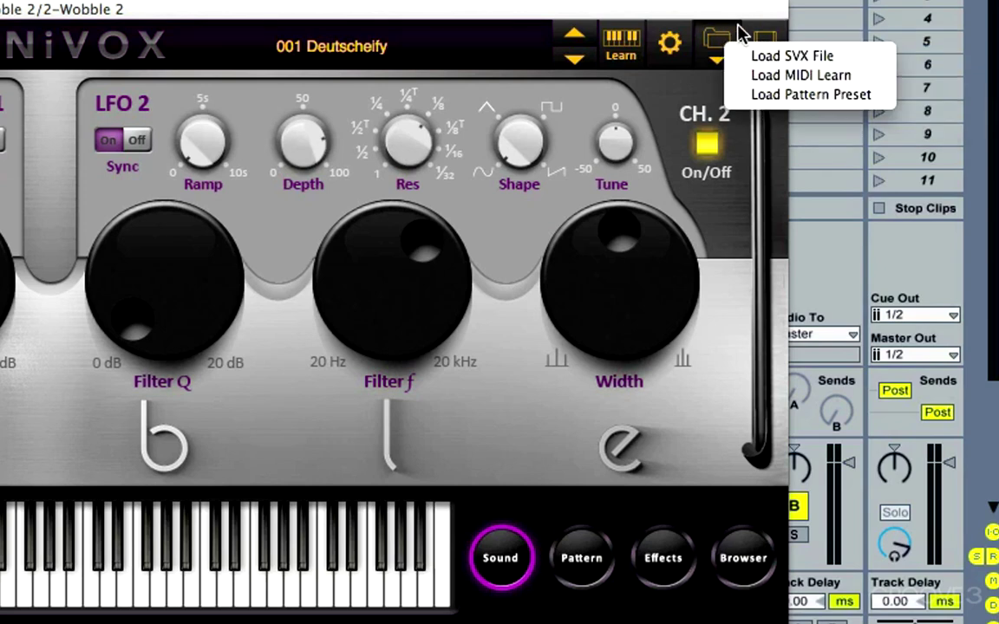
{"action": "left_click", "coordinate": [770, 26]}
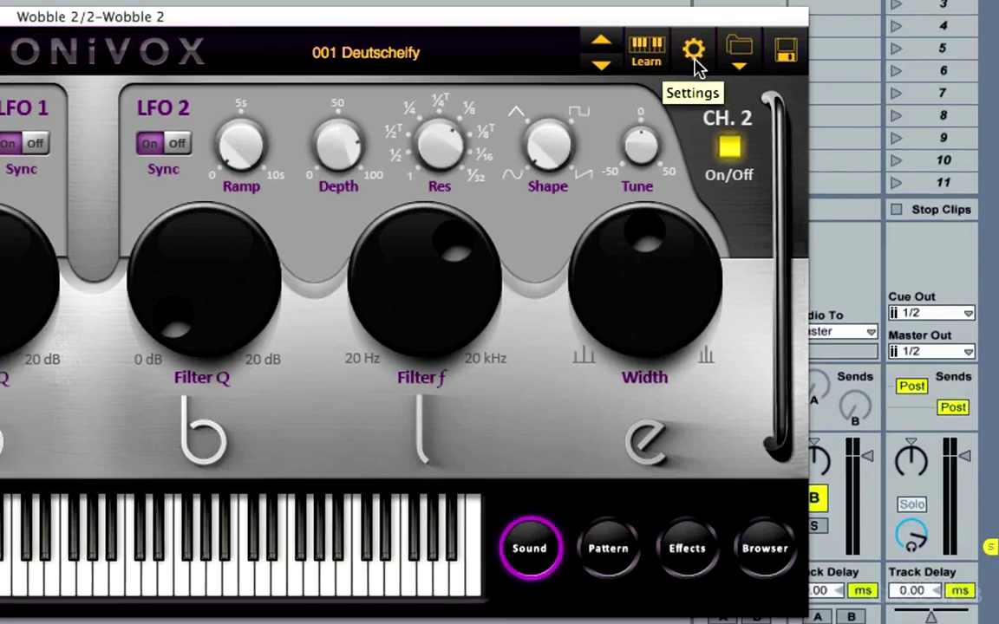
{"action": "left_click", "coordinate": [671, 52]}
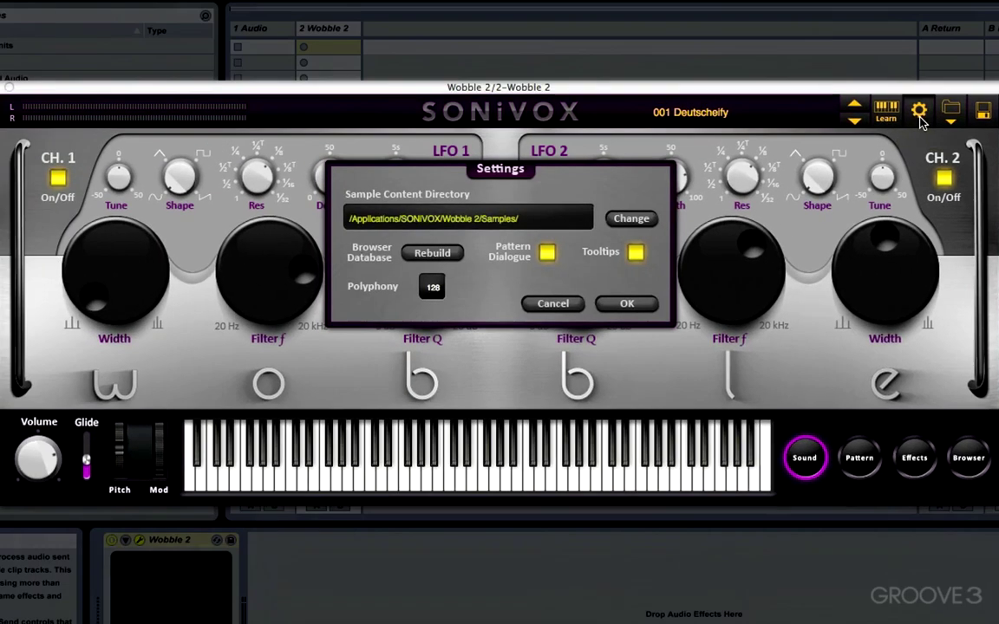
{"action": "left_click", "coordinate": [547, 308]}
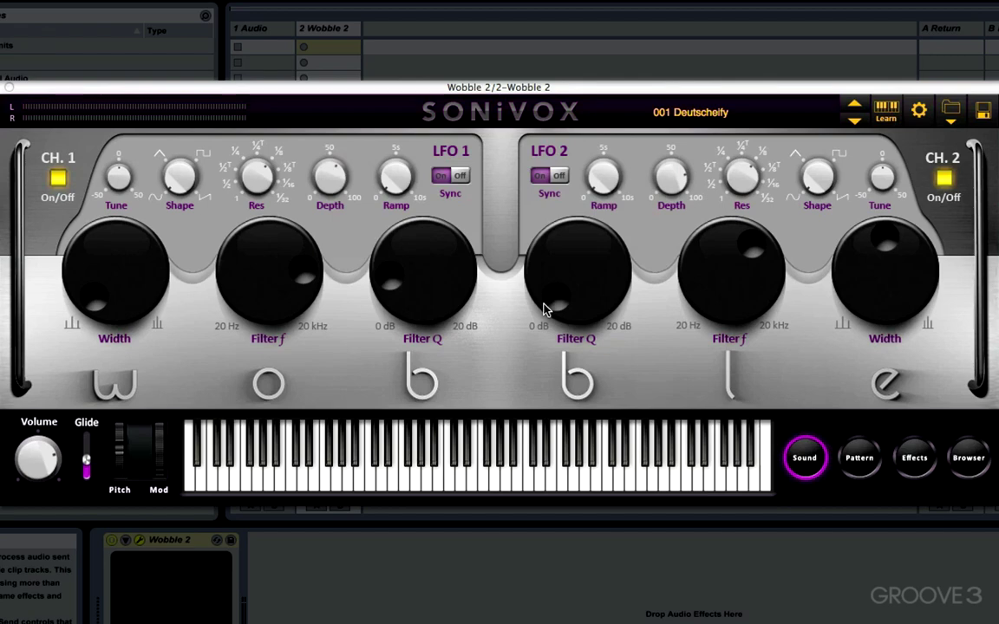
{"action": "left_click", "coordinate": [854, 124]}
{"action": "left_click", "coordinate": [855, 106]}
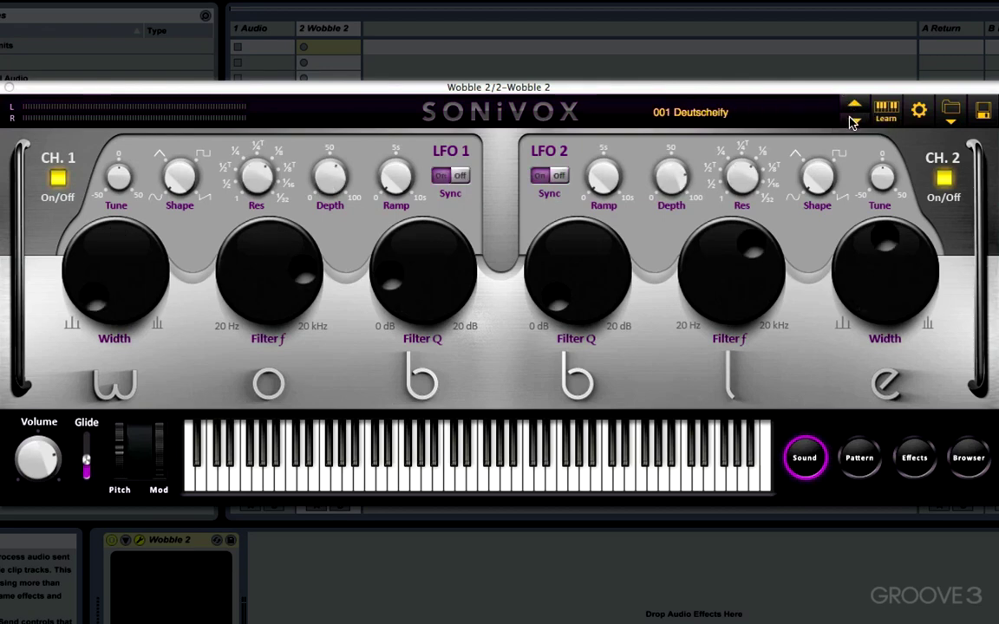
{"action": "left_click", "coordinate": [854, 105]}
{"action": "left_click", "coordinate": [854, 106]}
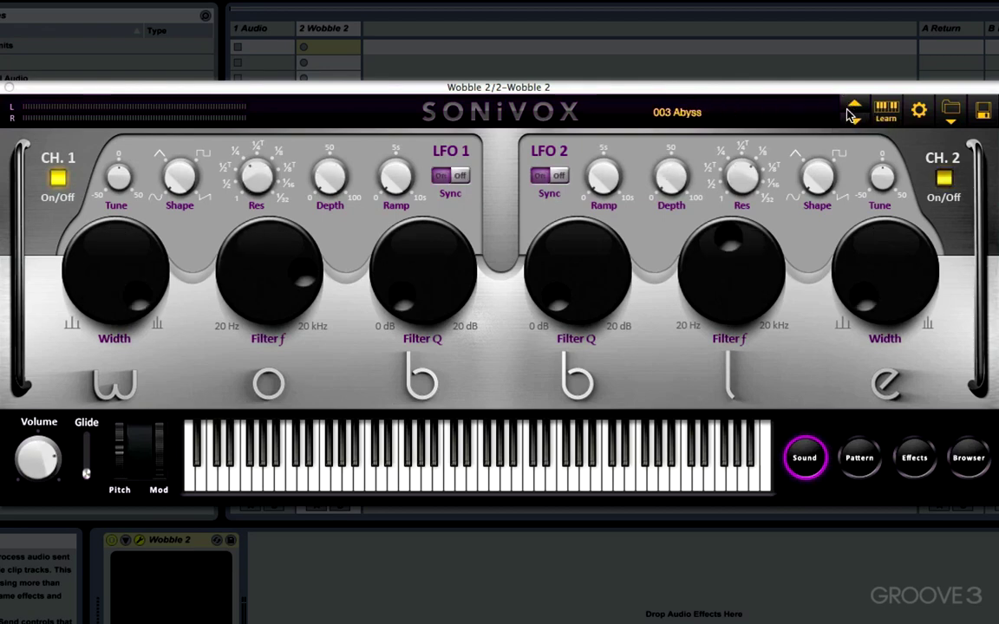
{"action": "left_click", "coordinate": [855, 108]}
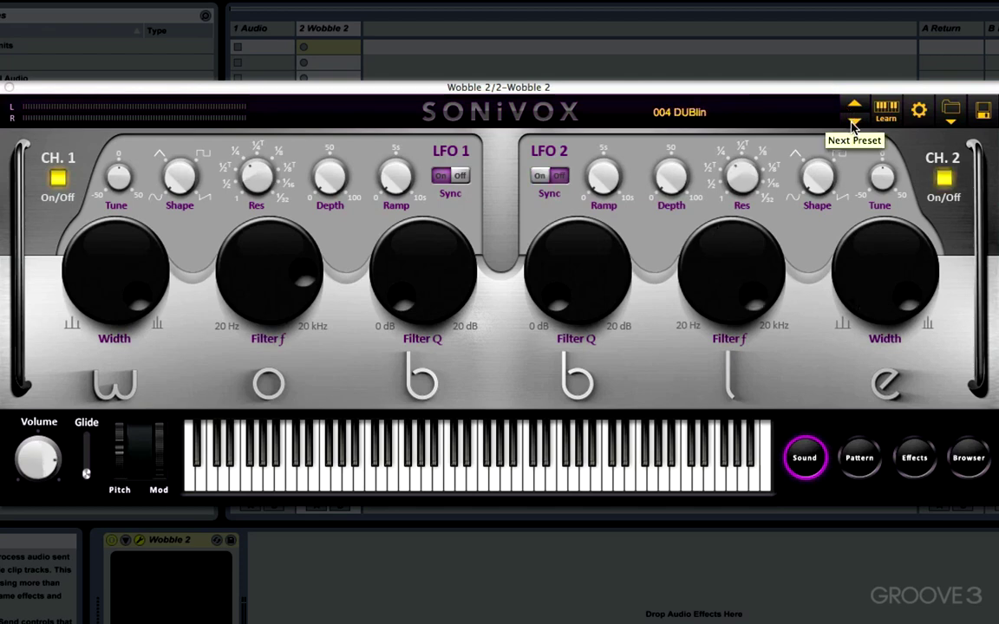
{"action": "left_click", "coordinate": [854, 124]}
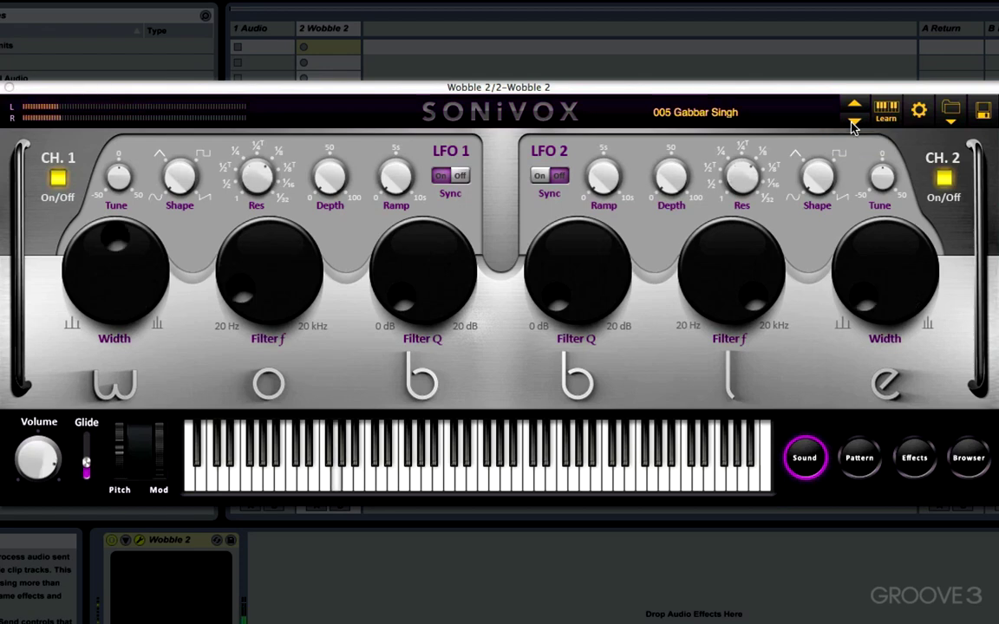
{"action": "left_click", "coordinate": [854, 124]}
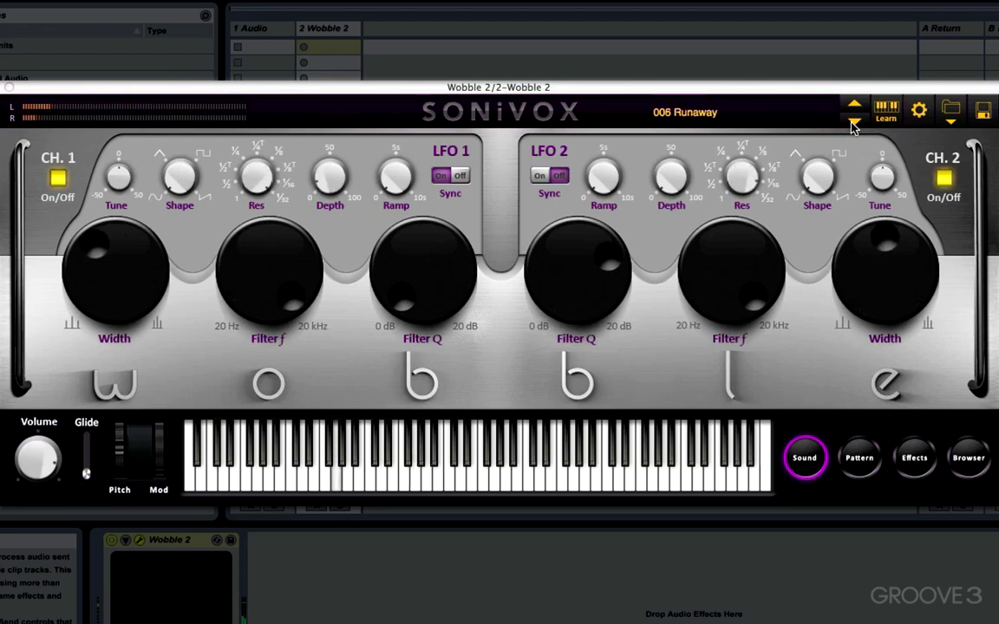
{"action": "left_click", "coordinate": [854, 105]}
{"action": "left_click", "coordinate": [854, 105]}
{"action": "left_click", "coordinate": [854, 105]}
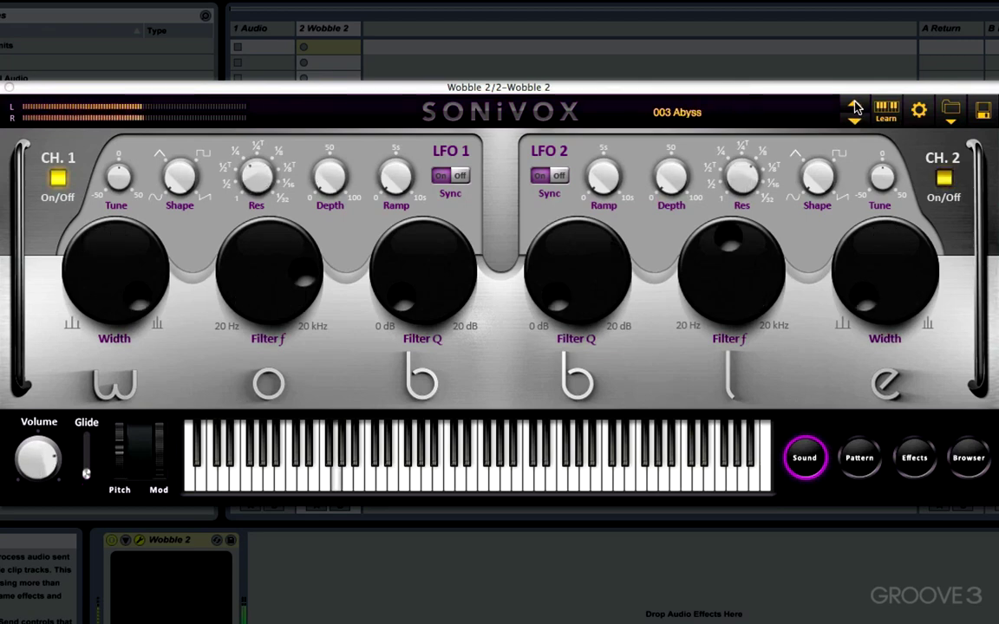
{"action": "left_click", "coordinate": [854, 105]}
{"action": "left_click", "coordinate": [854, 105]}
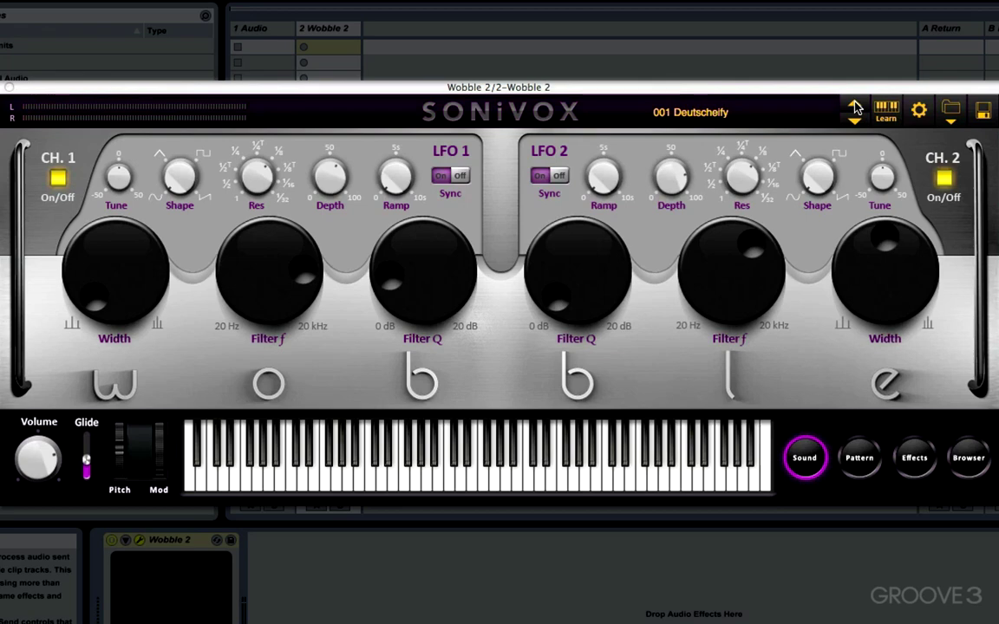
{"action": "left_click", "coordinate": [854, 122]}
{"action": "left_click", "coordinate": [854, 122]}
{"action": "left_click", "coordinate": [854, 122]}
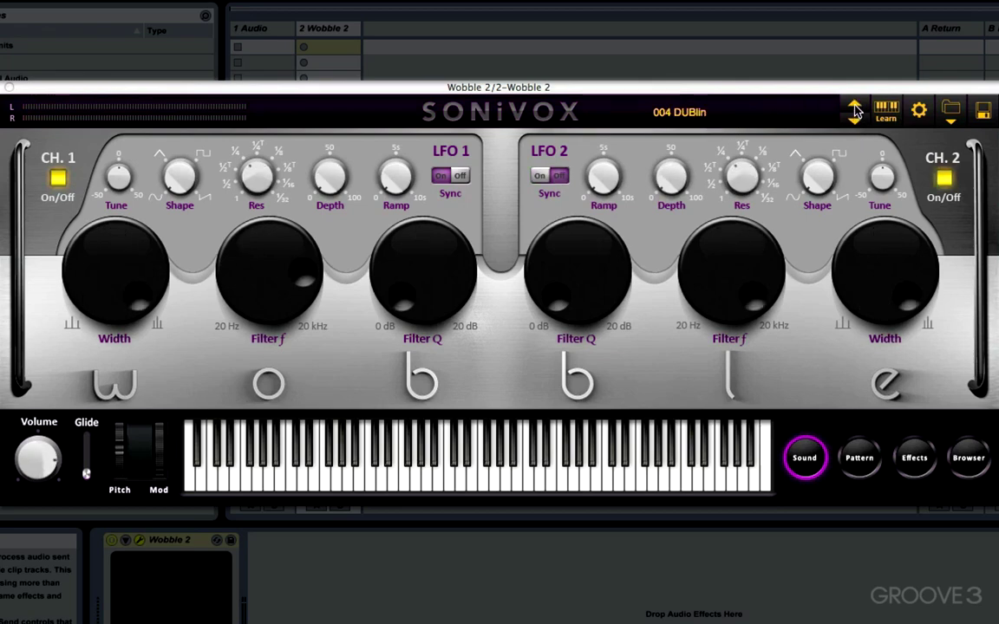
{"action": "left_click", "coordinate": [854, 105]}
{"action": "left_click", "coordinate": [855, 105]}
{"action": "left_click", "coordinate": [855, 105]}
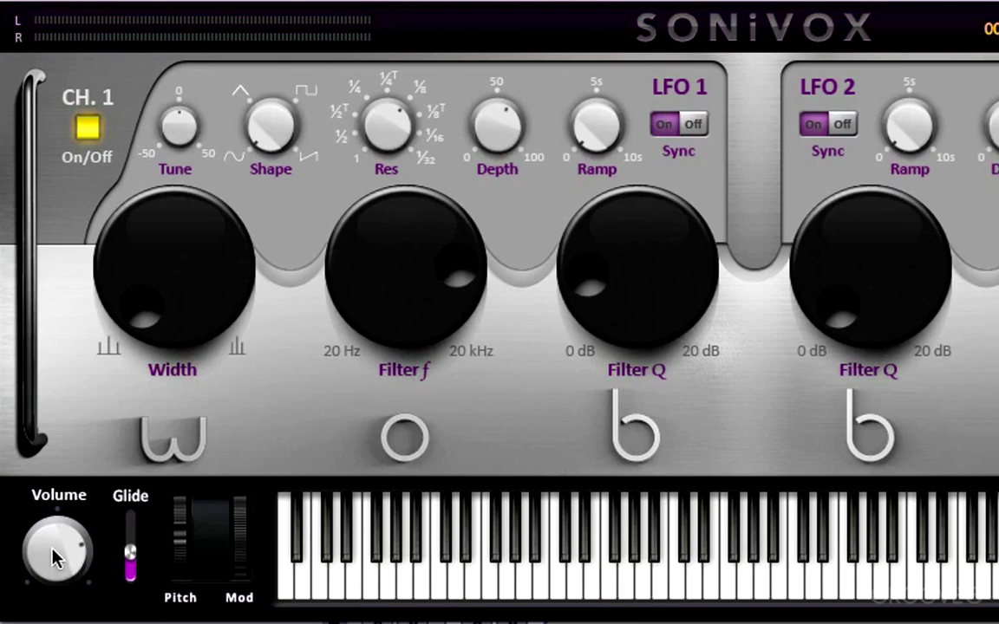
Step: Nudge the output volume, then drag Glide fully off and back up to a small amount
{"action": "mouse_move", "coordinate": [53, 557]}
{"action": "left_mouse_down"}
{"action": "mouse_move", "coordinate": [76, 574]}
{"action": "mouse_move", "coordinate": [74, 556]}
{"action": "mouse_move", "coordinate": [66, 599]}
{"action": "mouse_move", "coordinate": [66, 564]}
{"action": "left_mouse_up"}
{"action": "mouse_move", "coordinate": [130, 553]}
{"action": "left_mouse_down"}
{"action": "mouse_move", "coordinate": [137, 515]}
{"action": "mouse_move", "coordinate": [138, 566]}
{"action": "mouse_move", "coordinate": [138, 546]}
{"action": "mouse_move", "coordinate": [137, 556]}
{"action": "left_mouse_up"}
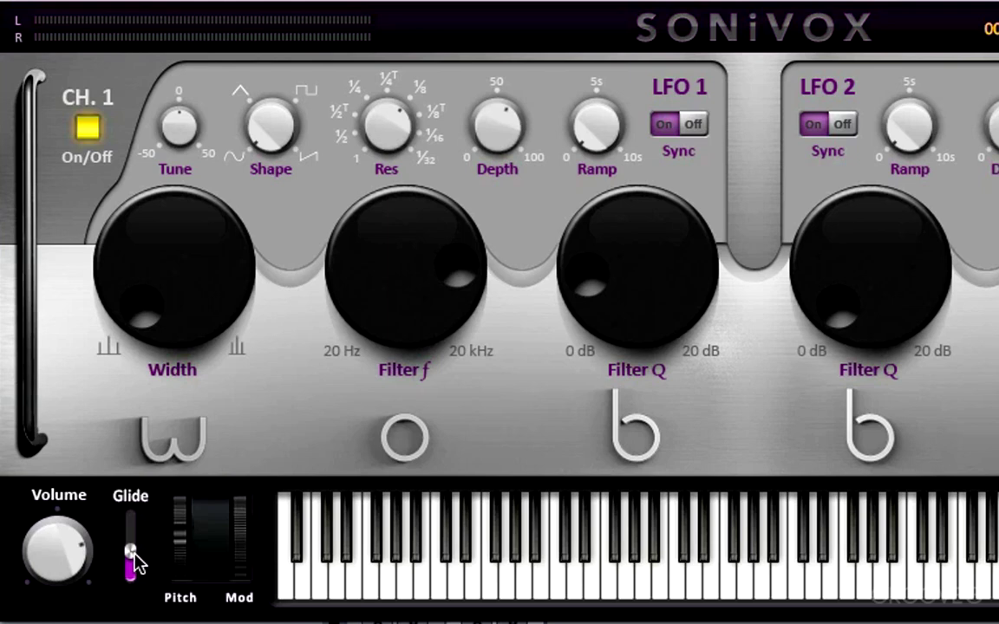
{"action": "left_click_drag", "start_coordinate": [134, 562], "coordinate": [140, 522]}
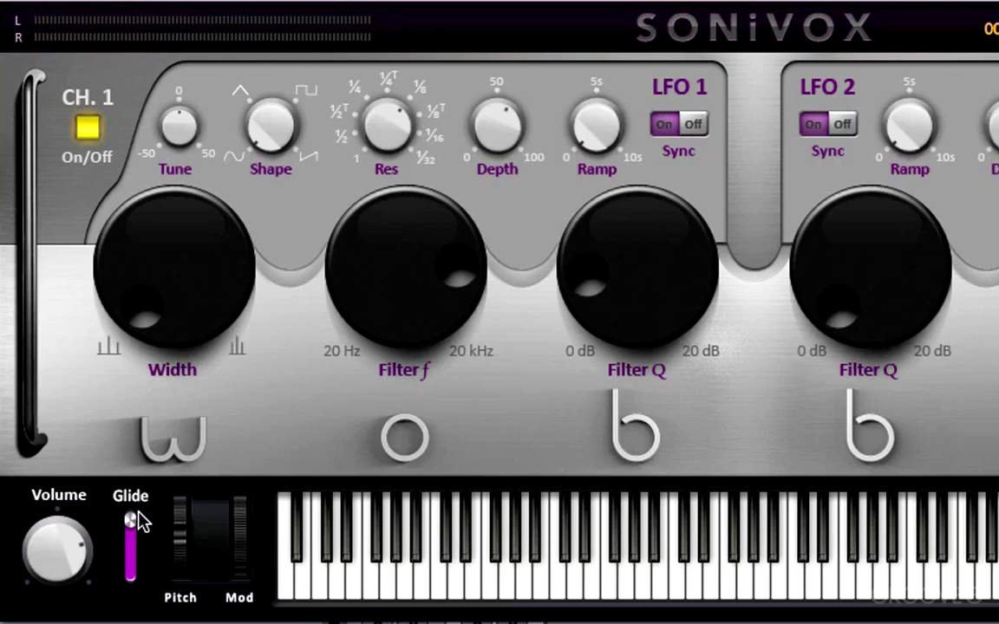
{"action": "left_click_drag", "start_coordinate": [137, 513], "coordinate": [126, 575]}
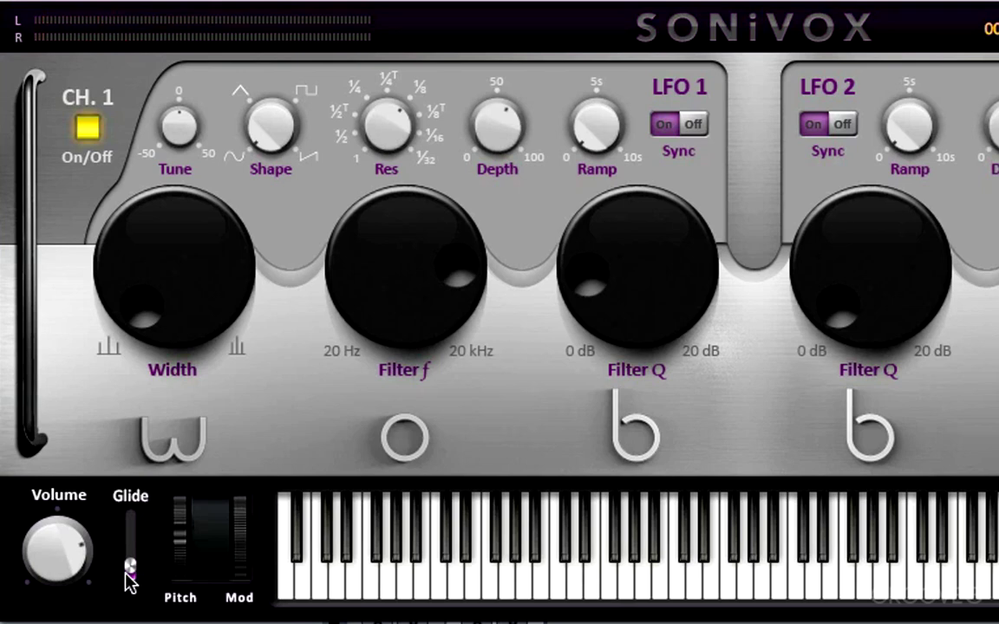
{"action": "left_click_drag", "start_coordinate": [132, 574], "coordinate": [131, 555]}
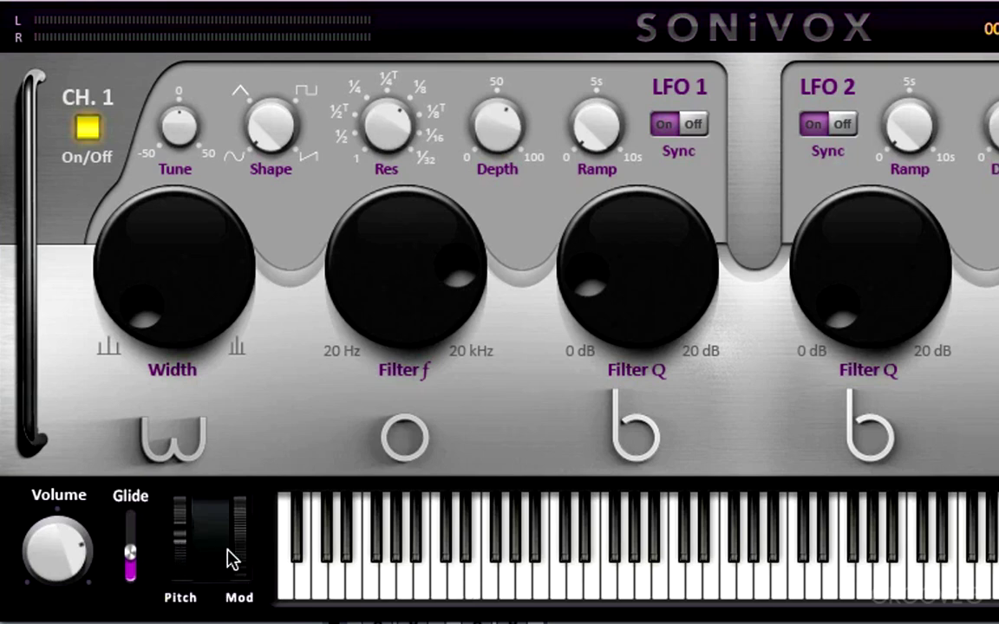
{"action": "mouse_move", "coordinate": [184, 557]}
{"action": "left_mouse_down"}
{"action": "mouse_move", "coordinate": [173, 491]}
{"action": "mouse_move", "coordinate": [184, 445]}
{"action": "mouse_move", "coordinate": [185, 579]}
{"action": "left_mouse_up"}
{"action": "left_click_drag", "start_coordinate": [187, 552], "coordinate": [184, 508]}
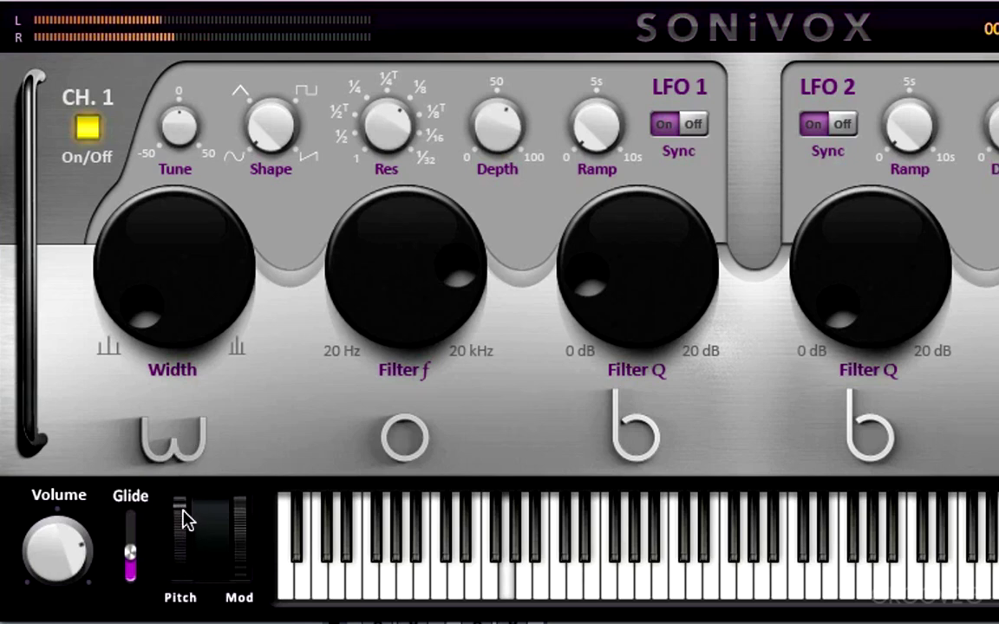
{"action": "left_click_drag", "start_coordinate": [246, 562], "coordinate": [246, 606]}
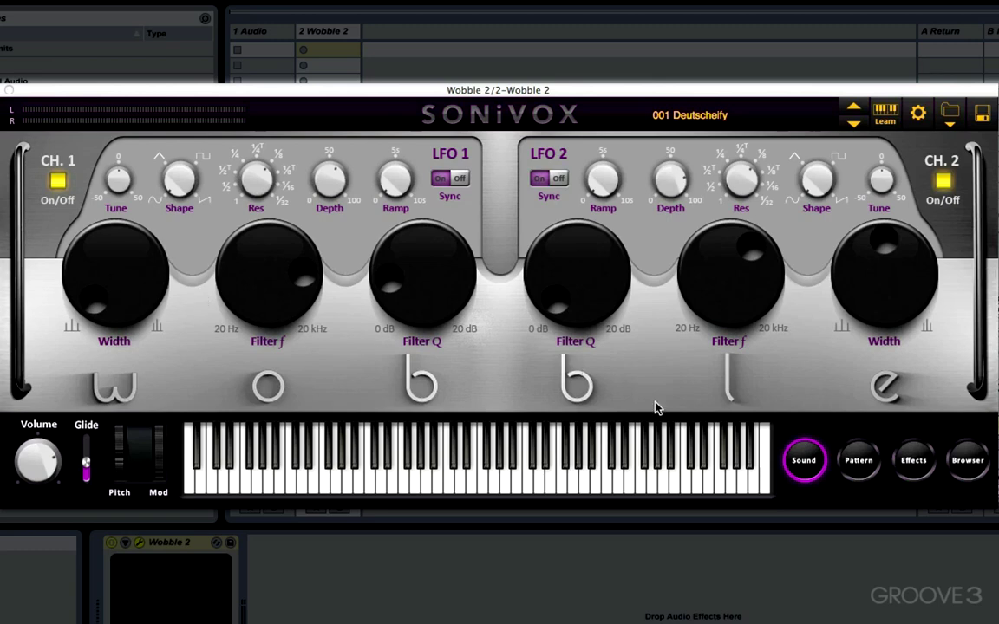
Step: Glance at the Pattern page, then show the Effects page with delay, chorus and reverb
{"action": "left_click", "coordinate": [860, 466]}
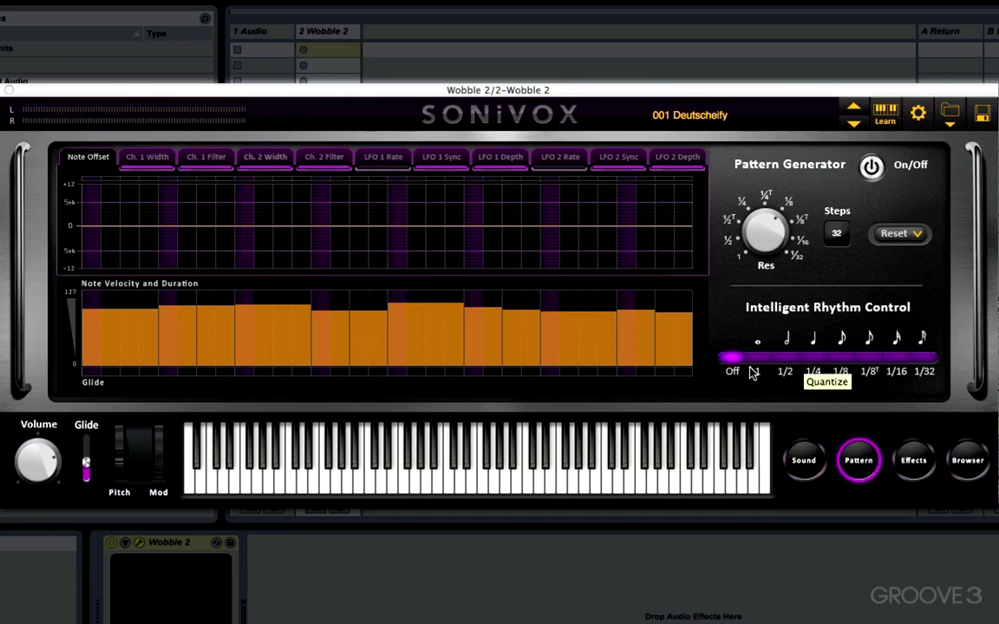
{"action": "left_click", "coordinate": [912, 461]}
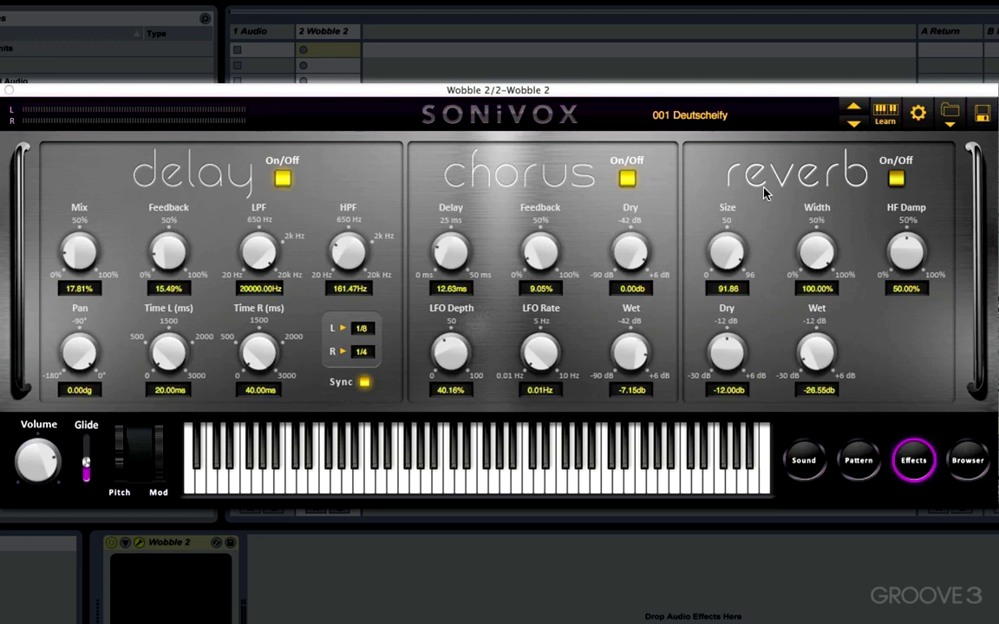
Step: Show the Browser page listing presets by genre, color, character and filename
{"action": "left_click", "coordinate": [968, 461]}
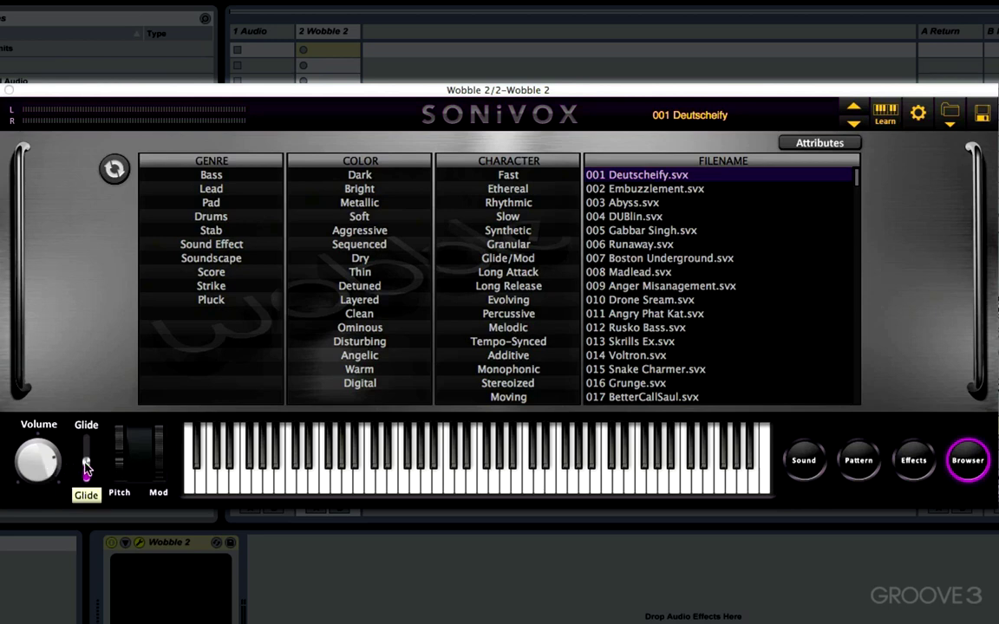
Step: Check Settings, cancelling a sample folder change and keeping 128 polyphony, then show the Pattern page
{"action": "left_click", "coordinate": [917, 112]}
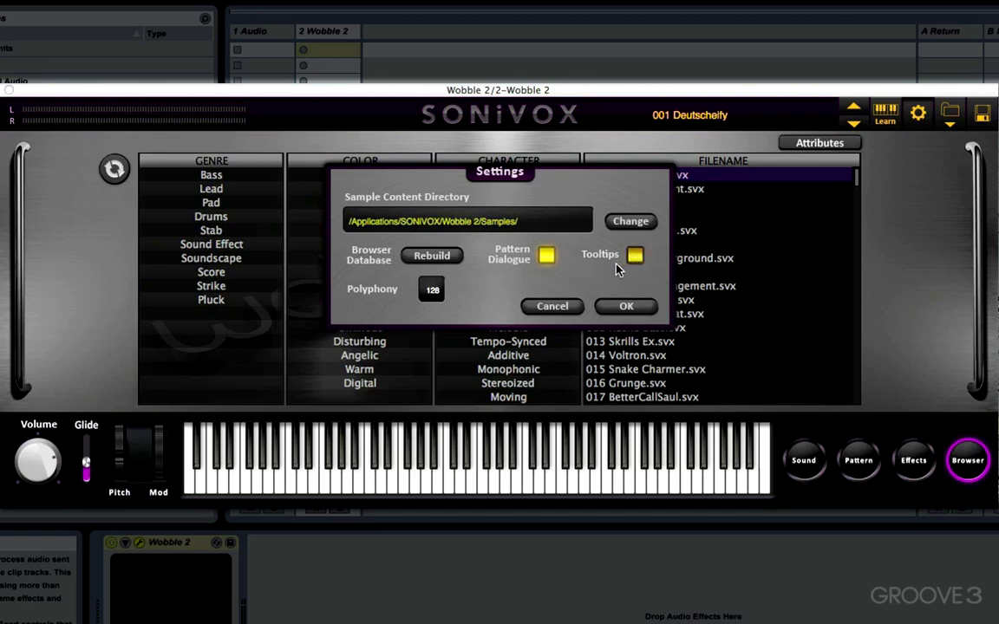
{"action": "left_click", "coordinate": [635, 224]}
{"action": "left_click", "coordinate": [709, 421]}
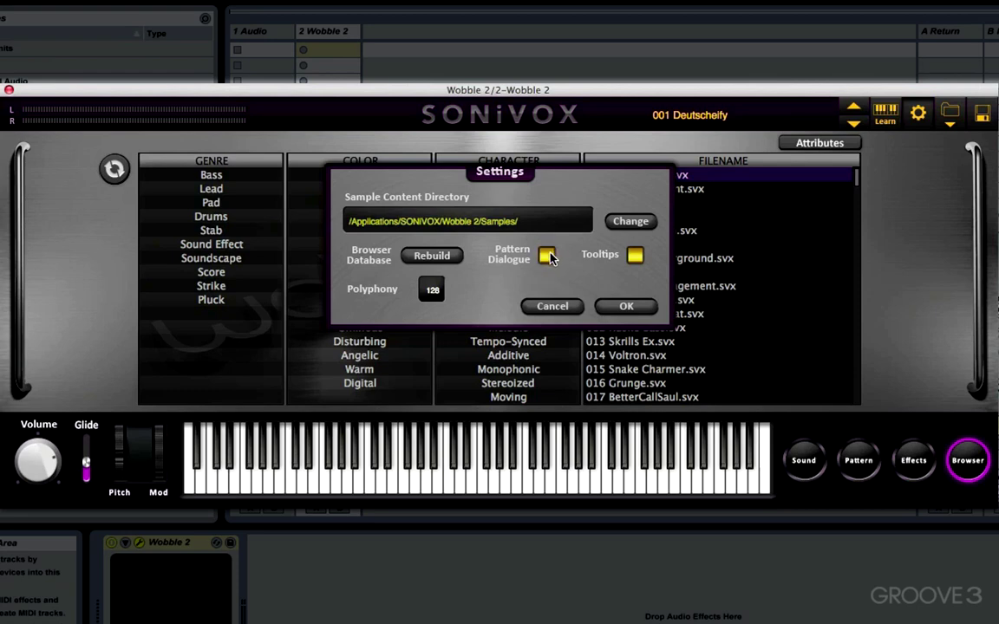
{"action": "left_click", "coordinate": [620, 307]}
{"action": "left_click", "coordinate": [856, 459]}
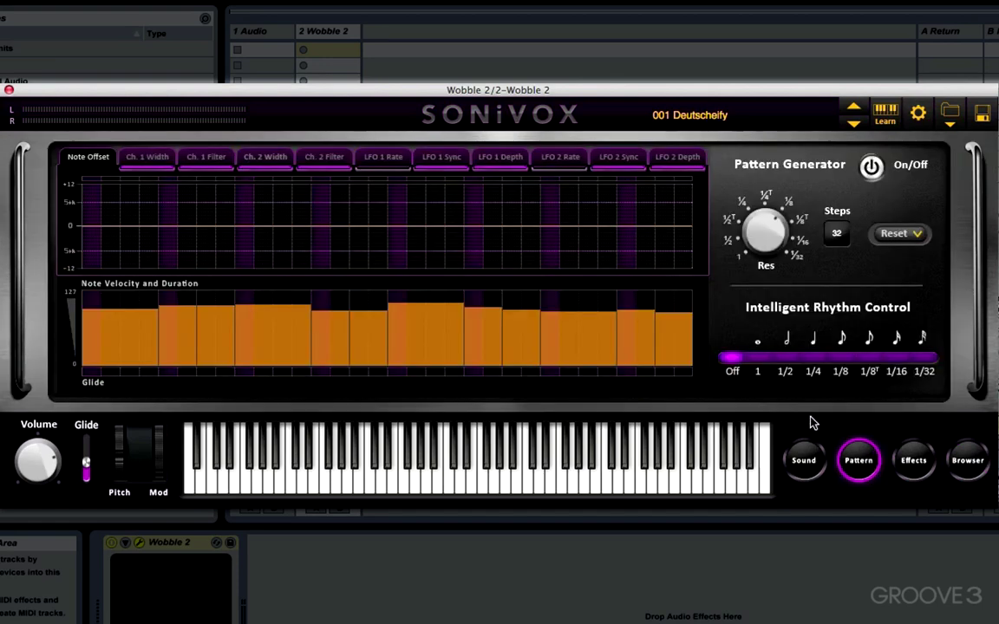
Step: Turn on the Pattern Generator, accept its warning, confirm Settings, and go back to Browser
{"action": "left_click", "coordinate": [872, 167]}
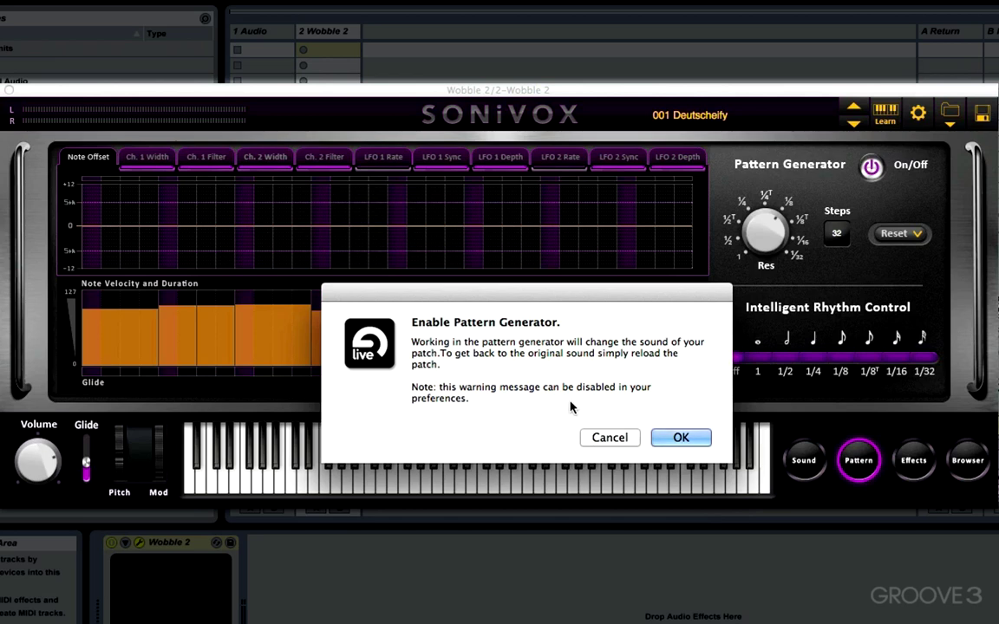
{"action": "left_click", "coordinate": [669, 437]}
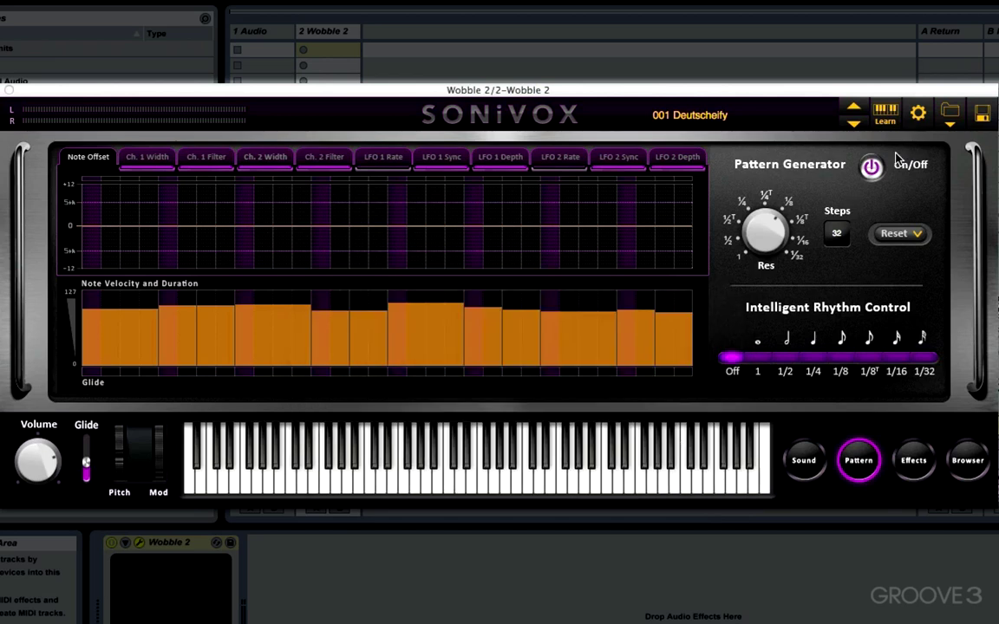
{"action": "left_click", "coordinate": [917, 113]}
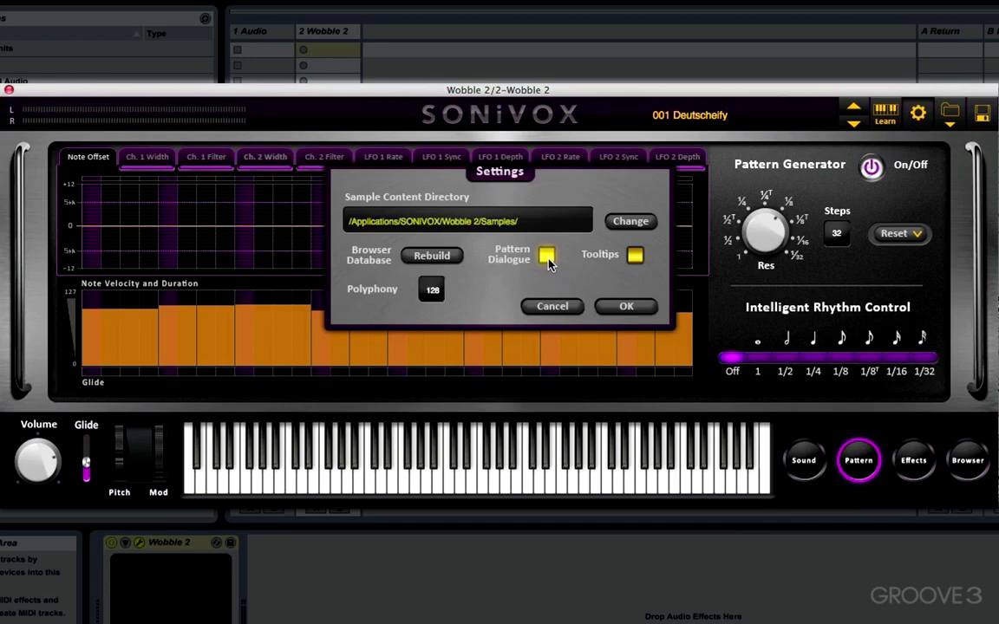
{"action": "left_click", "coordinate": [621, 309]}
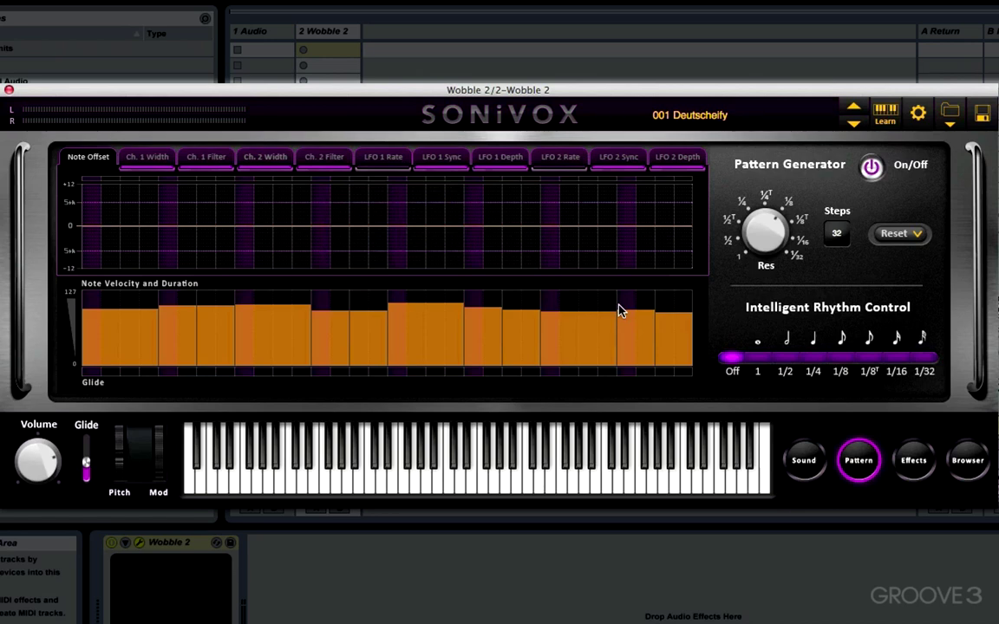
{"action": "left_click", "coordinate": [968, 460]}
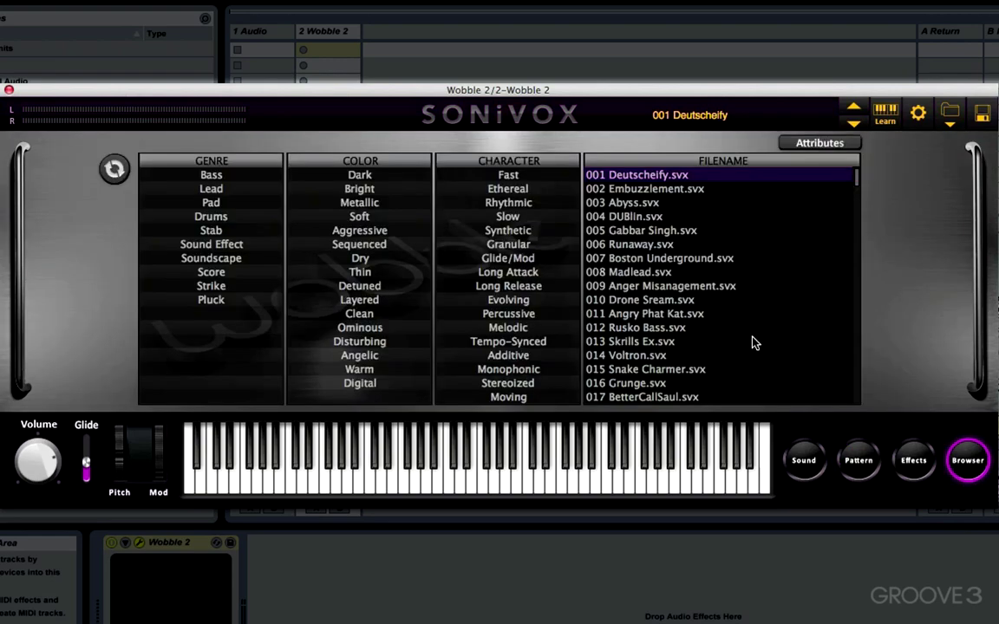